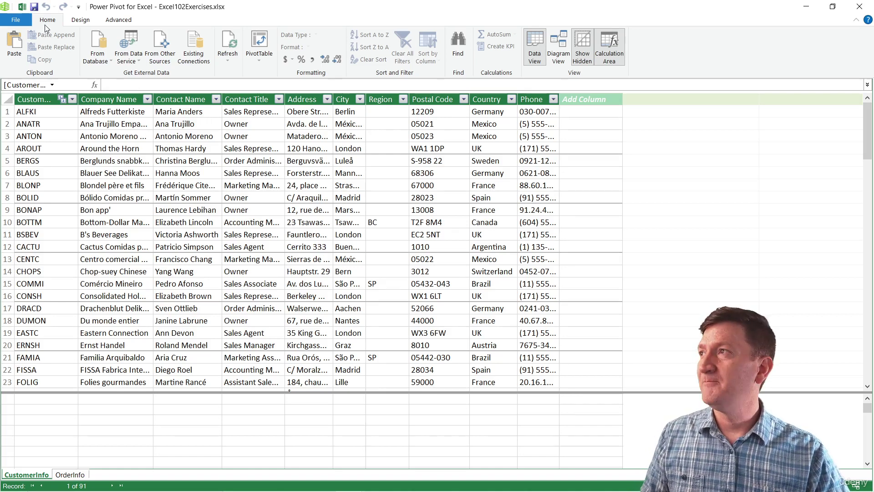
- Insert a data-model PivotTable (PivotTable4) on new worksheet Sheet4 from Power Pivot
click(265, 61)
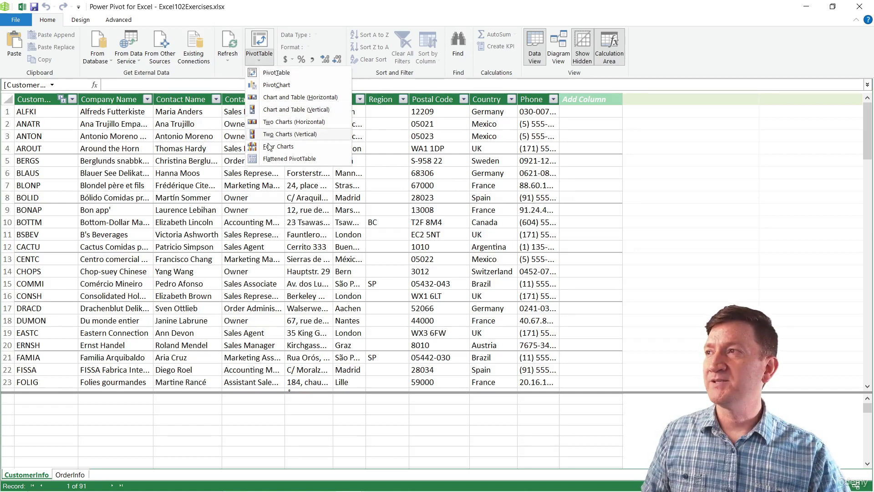
click(275, 73)
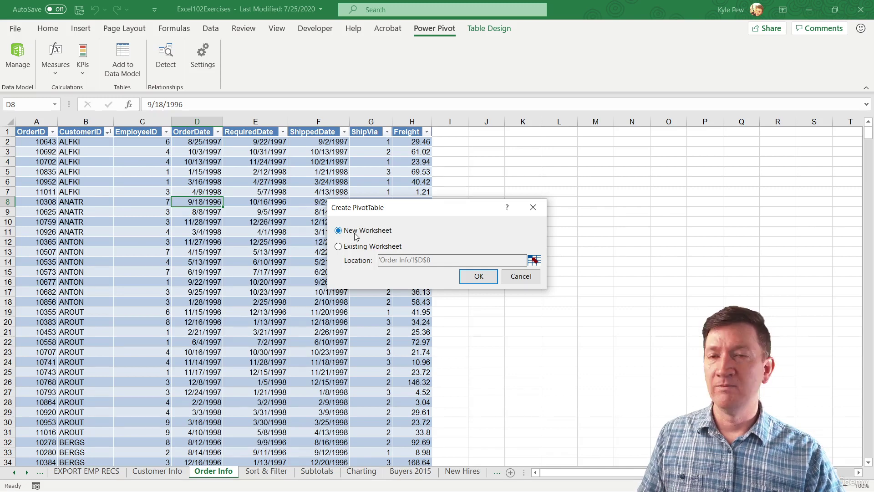
click(479, 278)
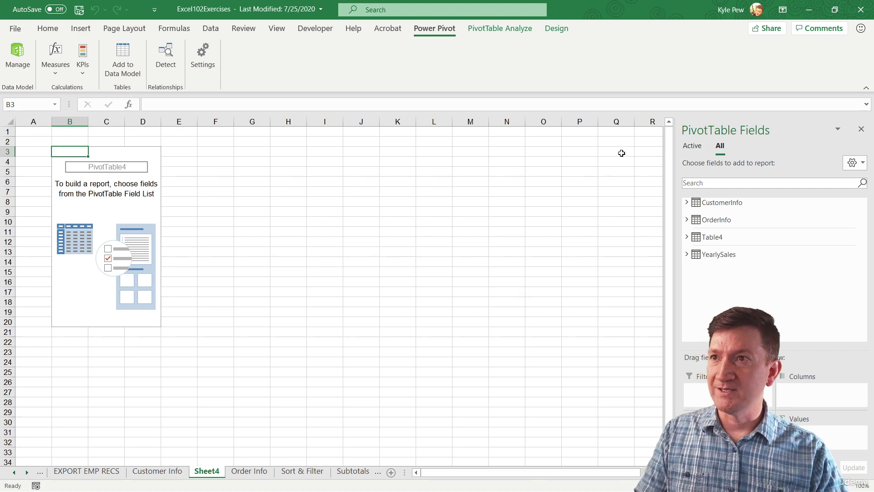
mouse_move(675, 121)
mouse_down()
mouse_move(722, 206)
mouse_move(870, 291)
mouse_up()
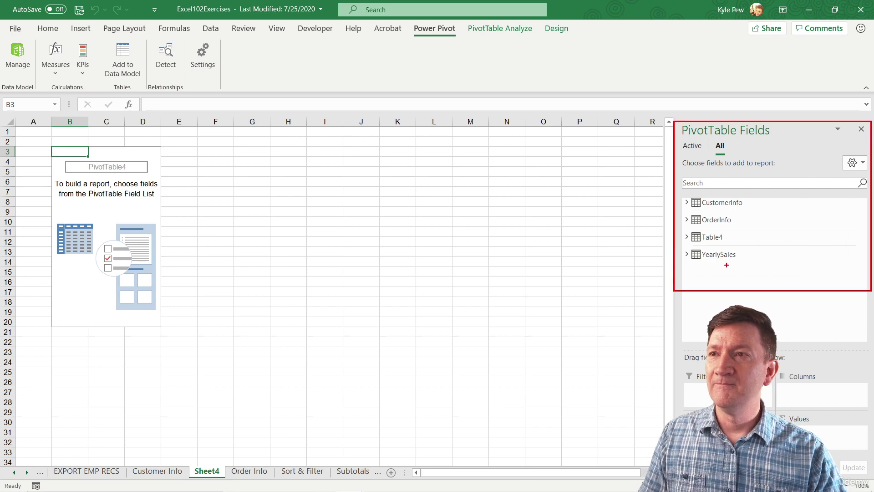
drag(685, 201, 643, 185)
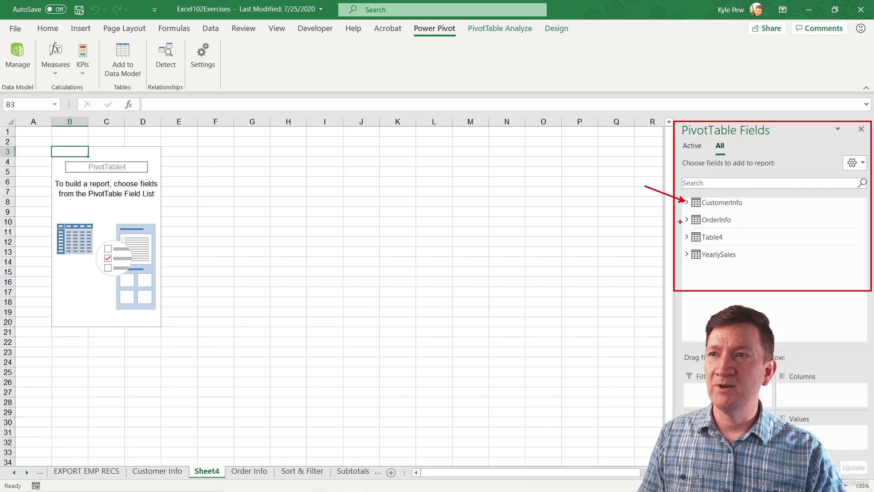
drag(686, 220, 614, 260)
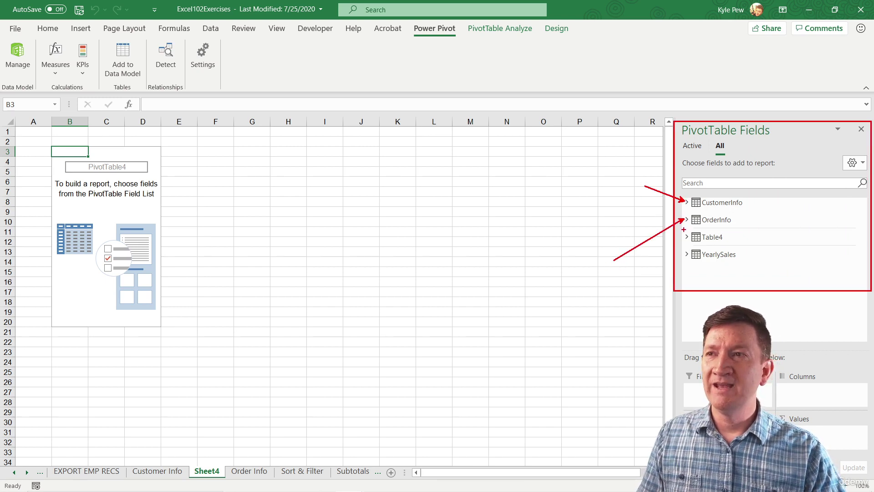
drag(684, 230, 759, 264)
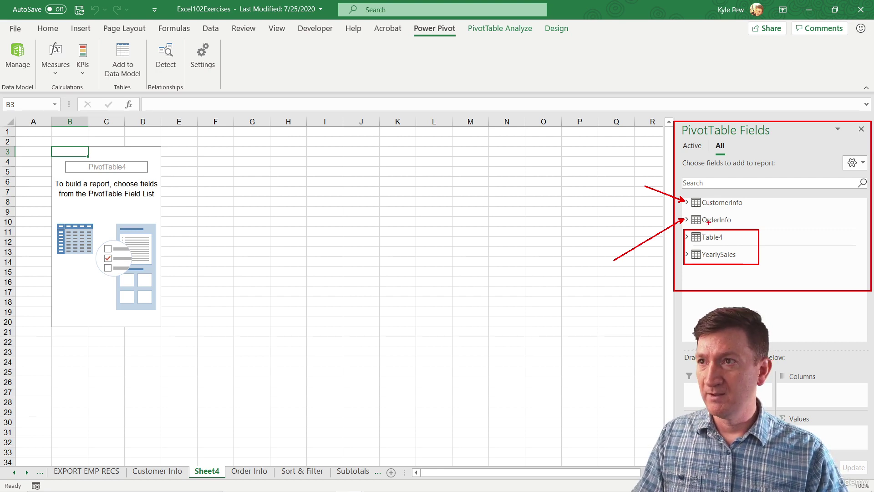
- Put the CustomerInfo Country field in Rows, listing Argentina through Venezuela
click(687, 203)
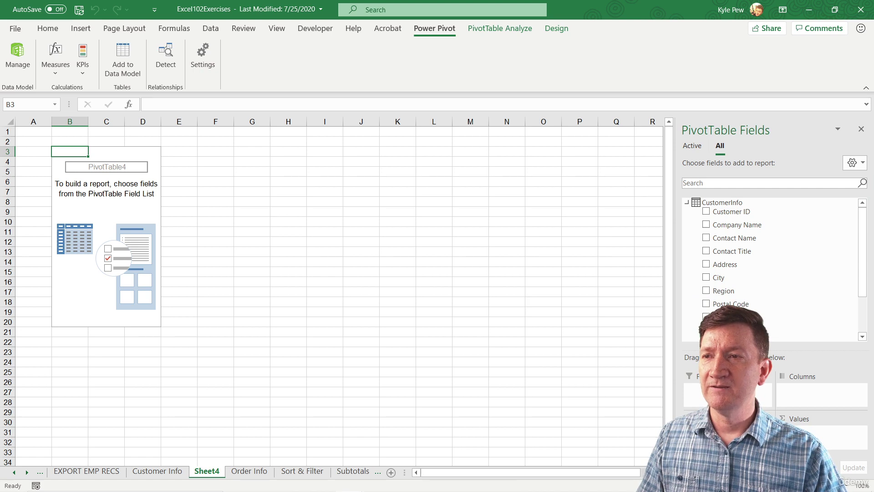
drag(738, 350, 737, 304)
scroll(741, 252, down, 2)
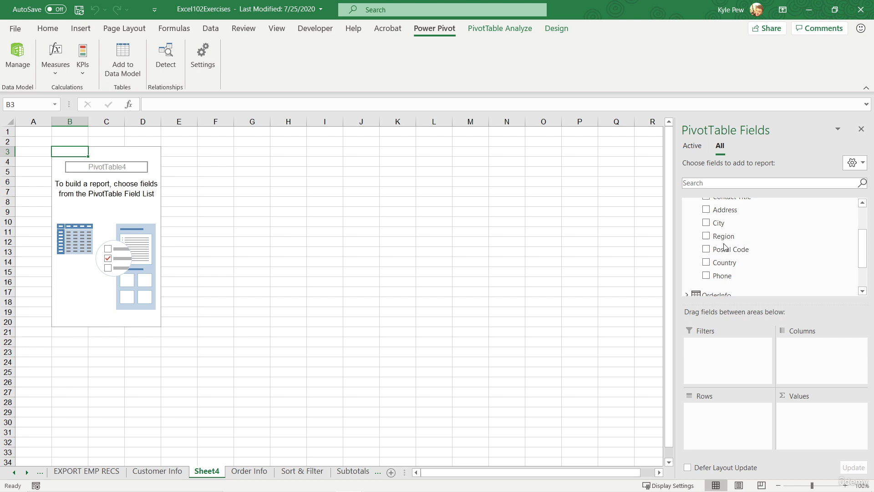
scroll(724, 237, up, 2)
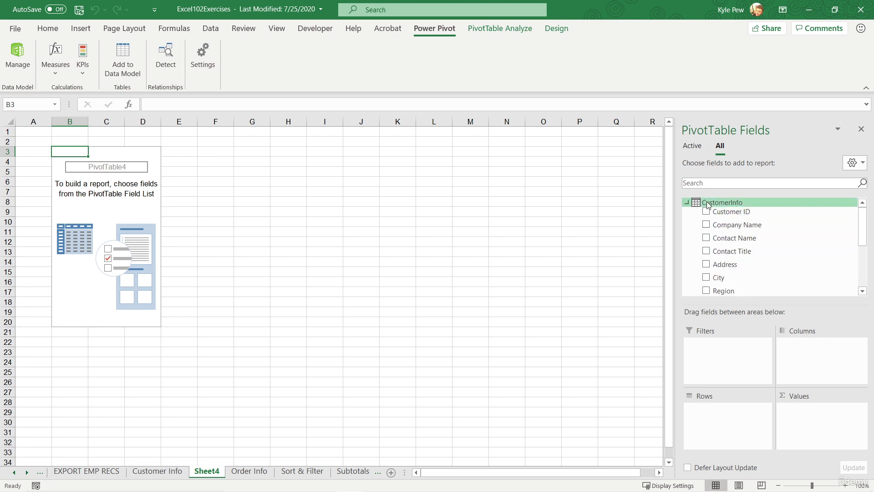
scroll(727, 250, down, 2)
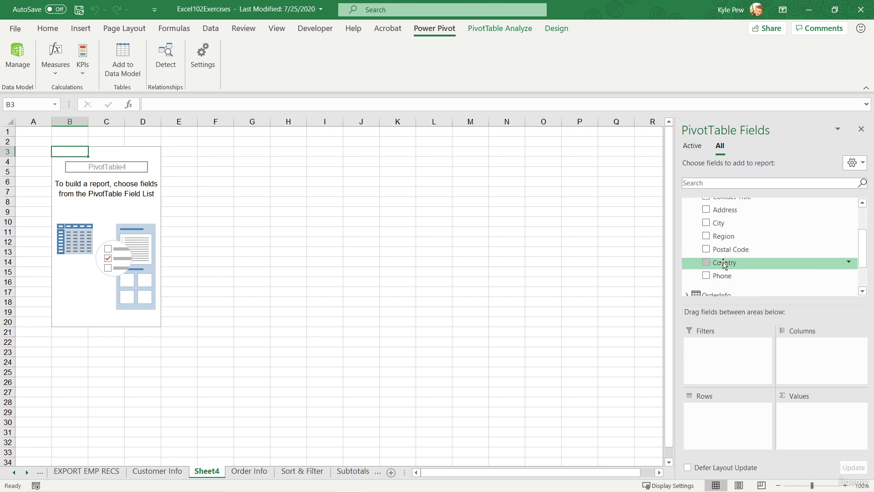
drag(724, 263, 719, 426)
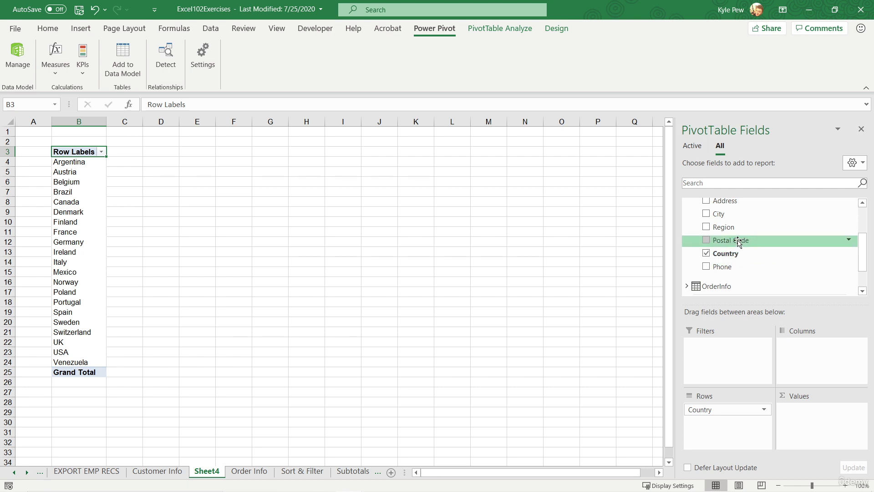
scroll(739, 243, up, 3)
- Add OrderInfo's OrderID to Values as Sum of OrderID, totalling 8849875
click(686, 202)
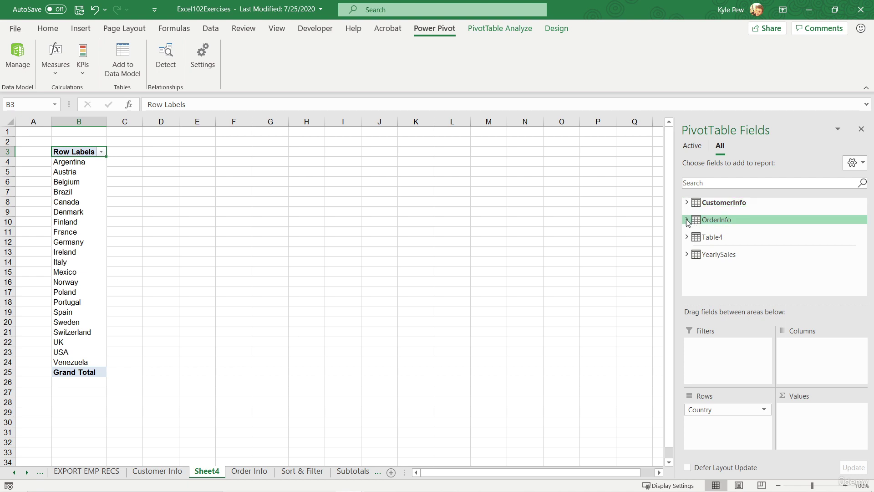
click(687, 220)
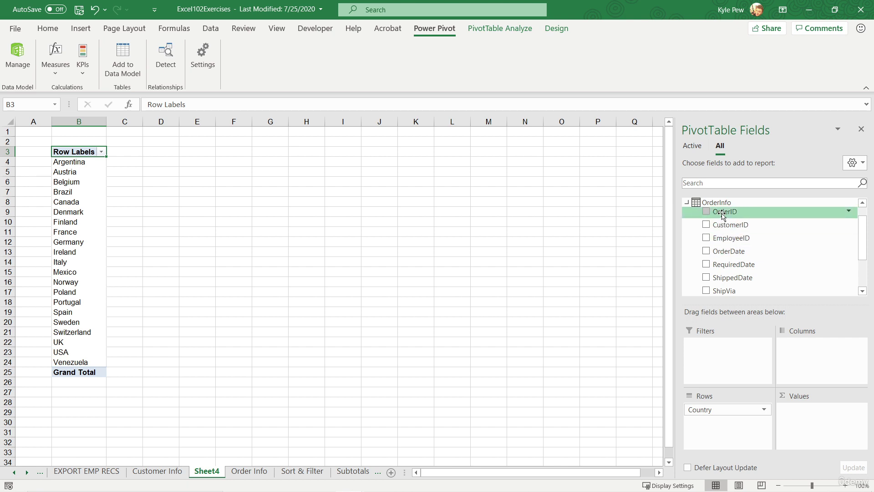
drag(723, 212, 802, 421)
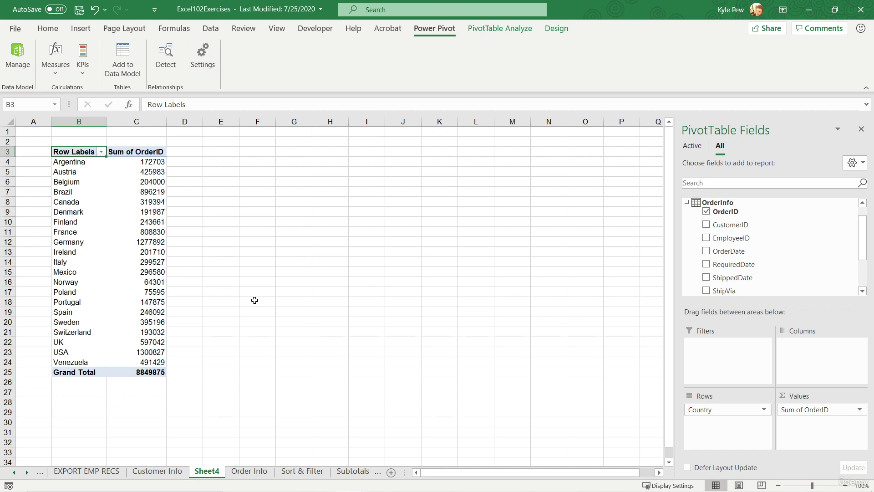
- Change the OrderID value field from Sum to Count, giving 830 orders overall
click(860, 409)
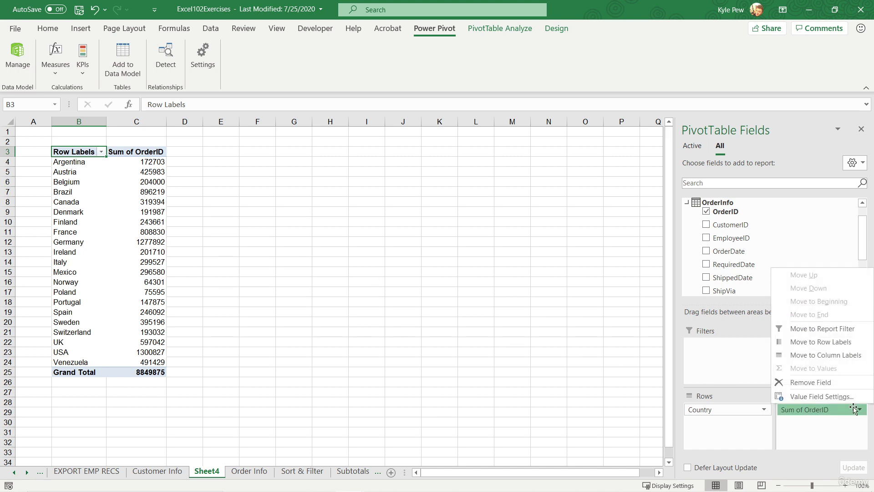
click(818, 397)
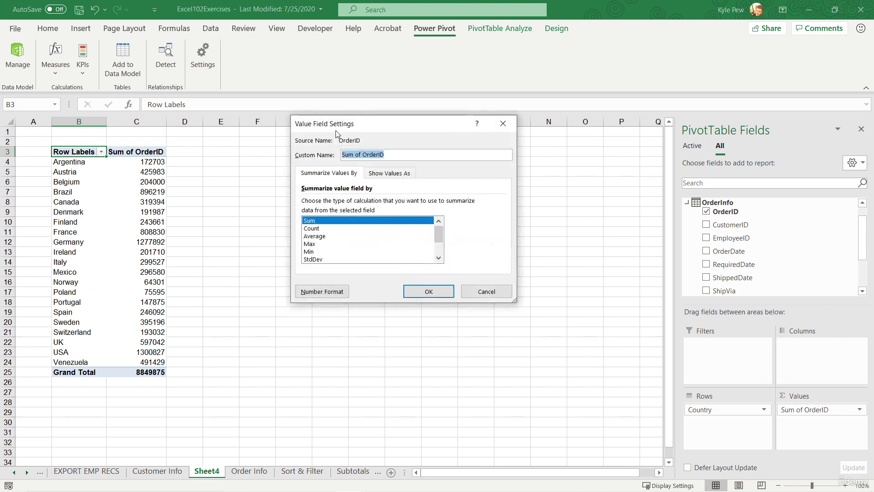
click(315, 229)
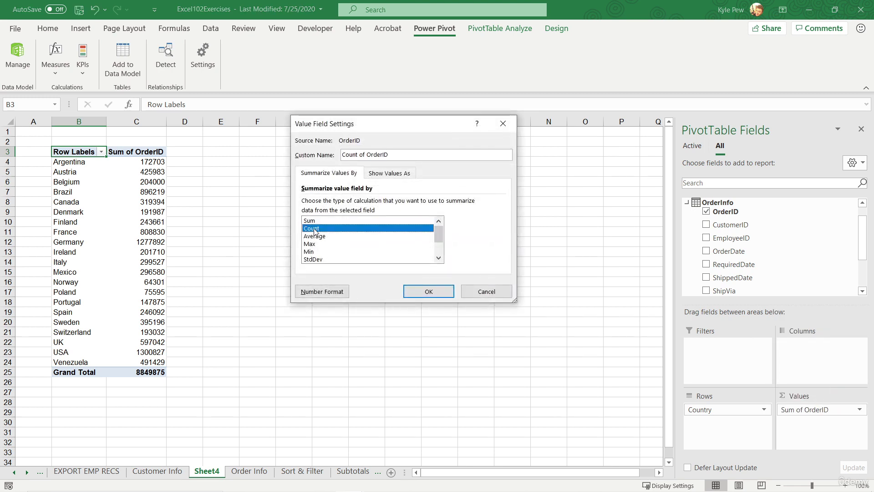
click(422, 295)
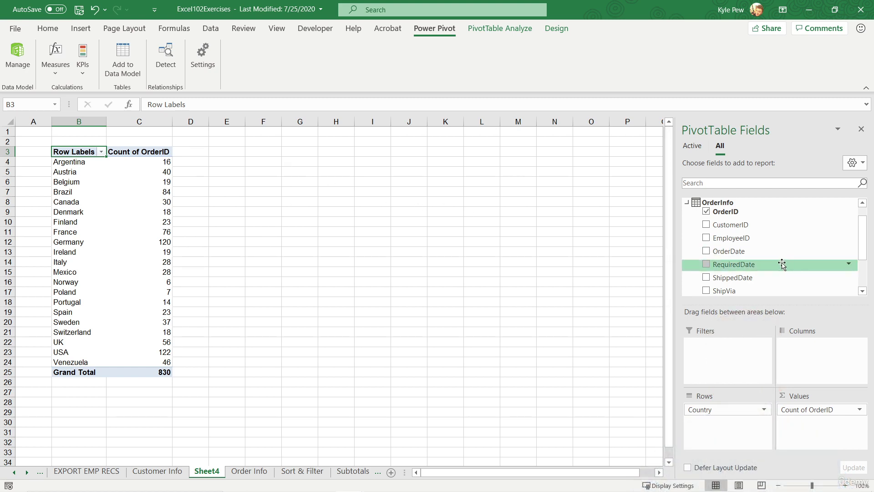
- Add OrderInfo's Freight to Values as Sum of Freight, totalling 64942.69
scroll(774, 264, down, 1)
scroll(749, 211, up, 1)
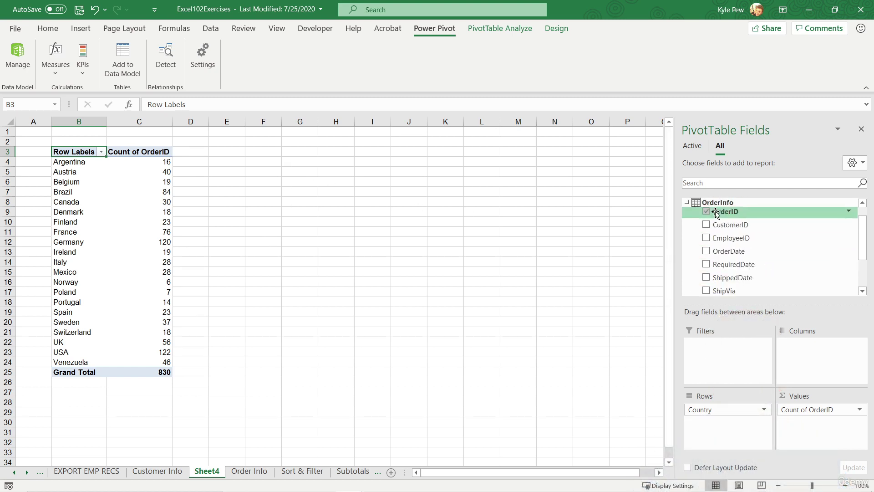
scroll(749, 228, down, 1)
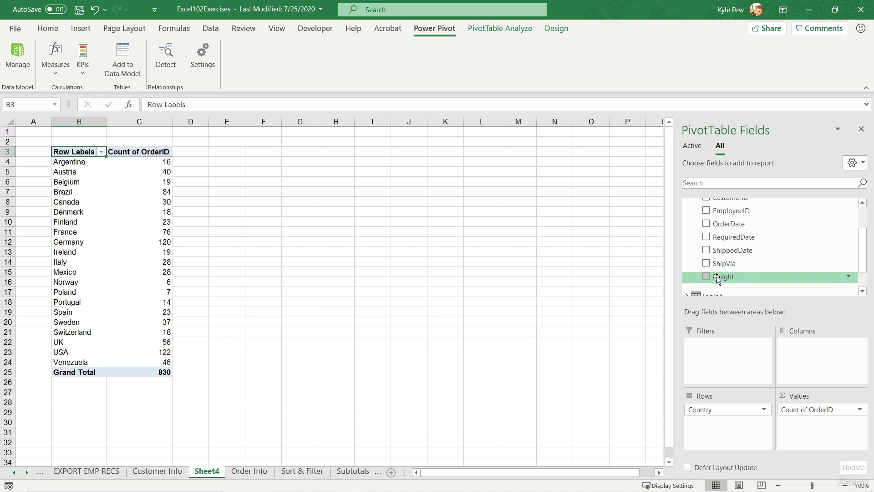
drag(717, 278, 800, 430)
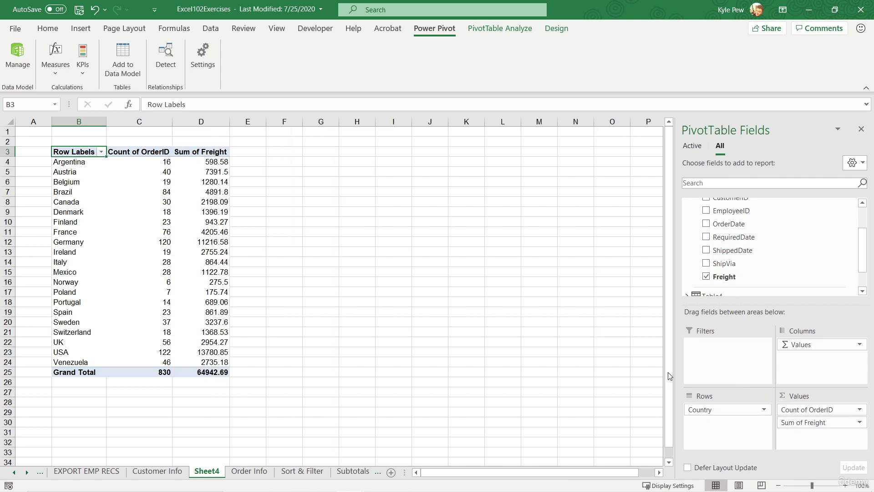
mouse_move(81, 166)
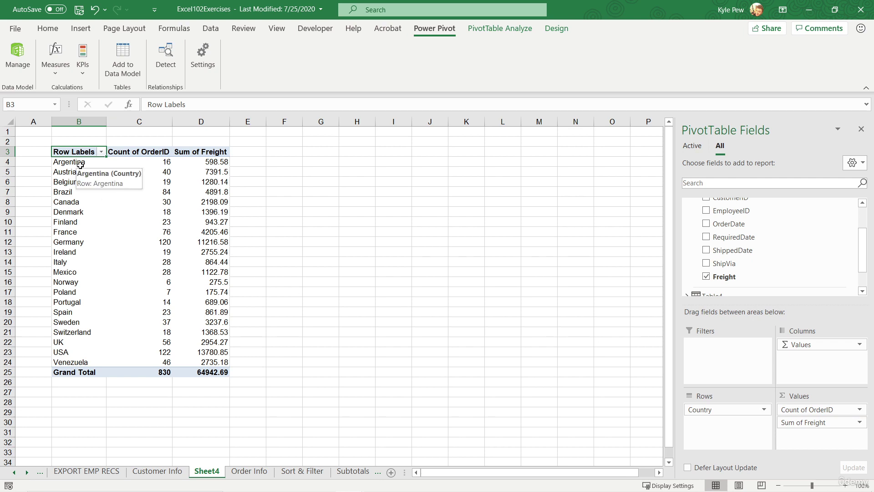
mouse_move(148, 163)
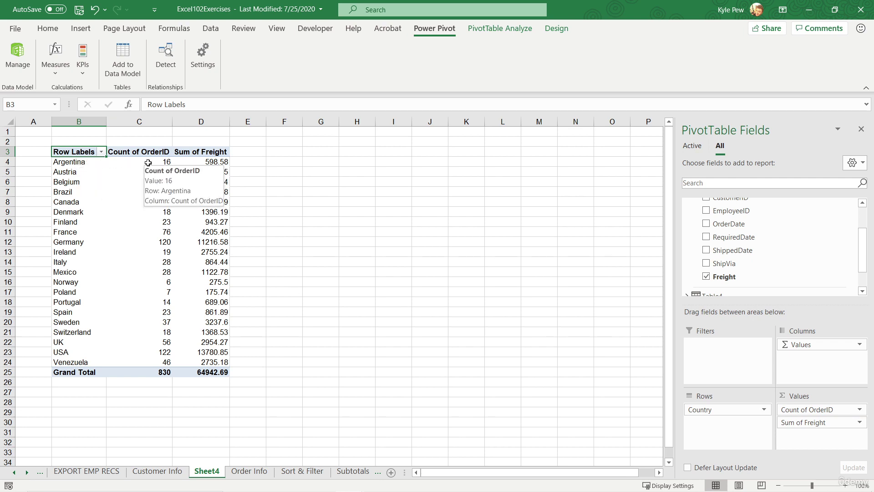
mouse_move(200, 161)
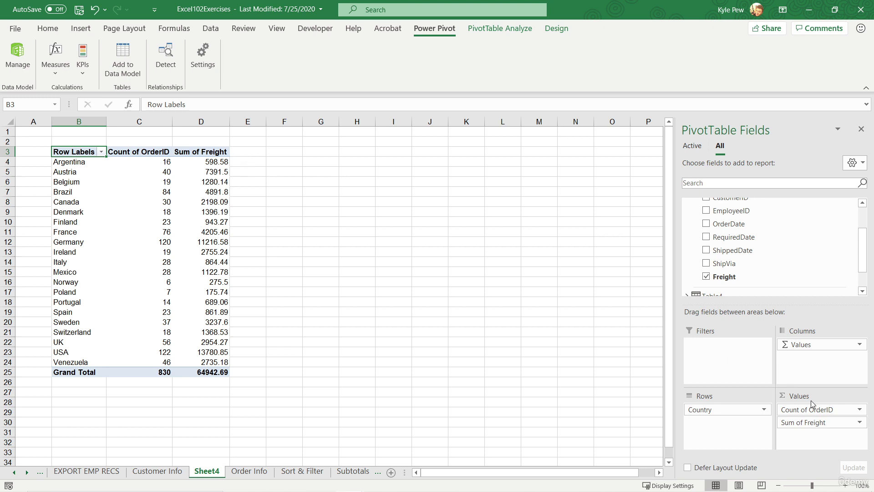
- Switch the Freight value field to Average, giving an overall 78.24420482
click(828, 423)
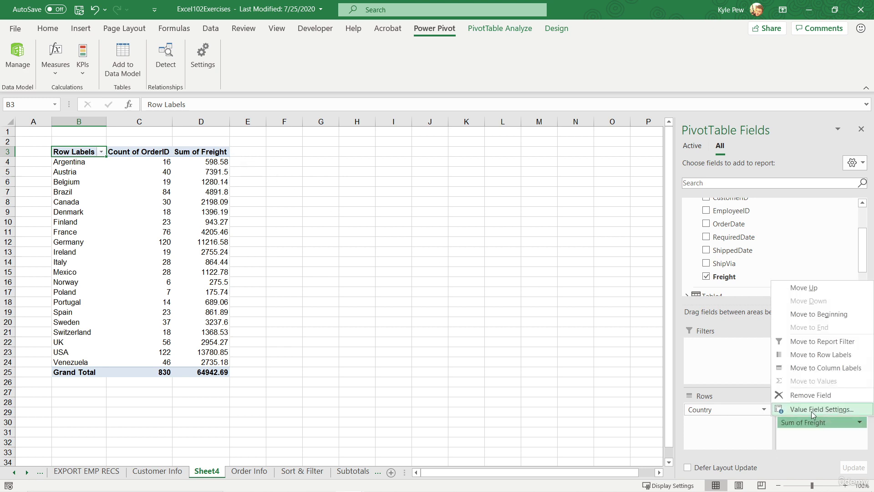
click(815, 417)
click(321, 235)
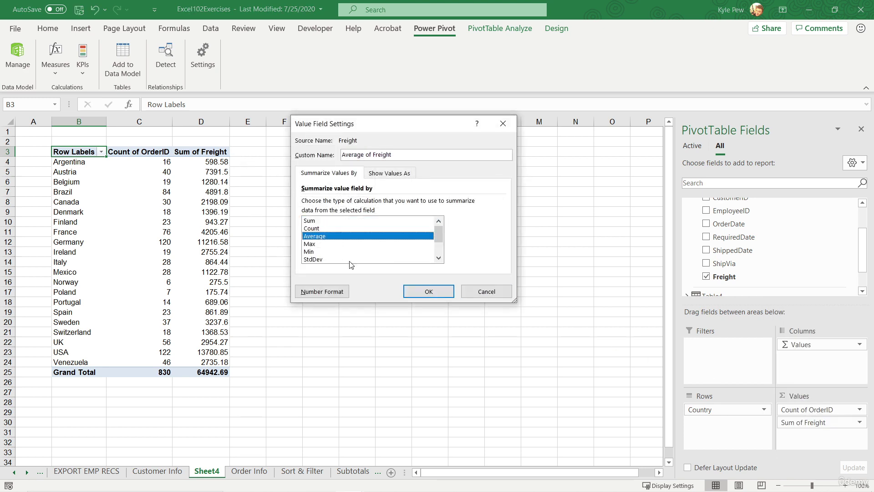
click(429, 292)
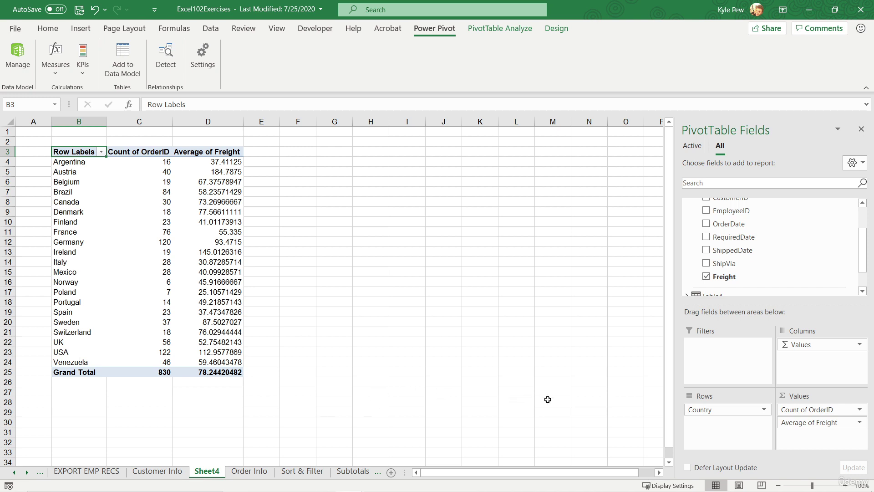
- Remove Average of Freight and put ShipVia in Columns, splitting counts 249, 326, 255
drag(805, 428, 613, 374)
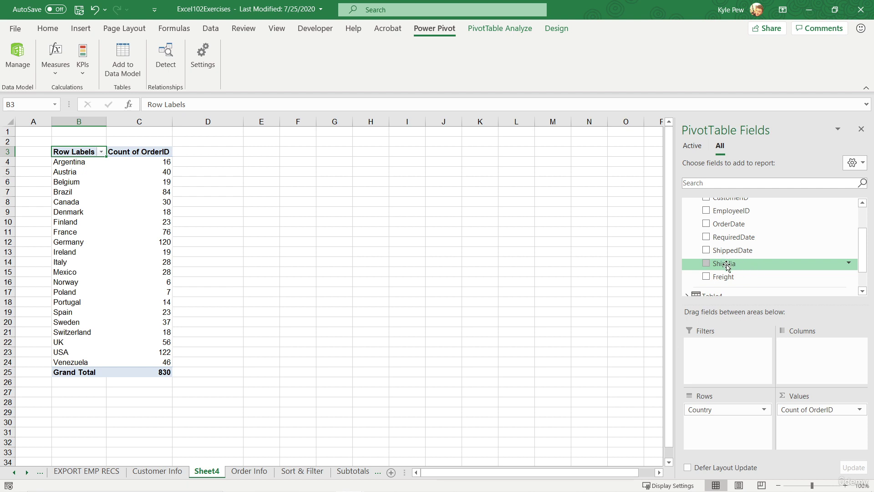
drag(727, 266, 804, 350)
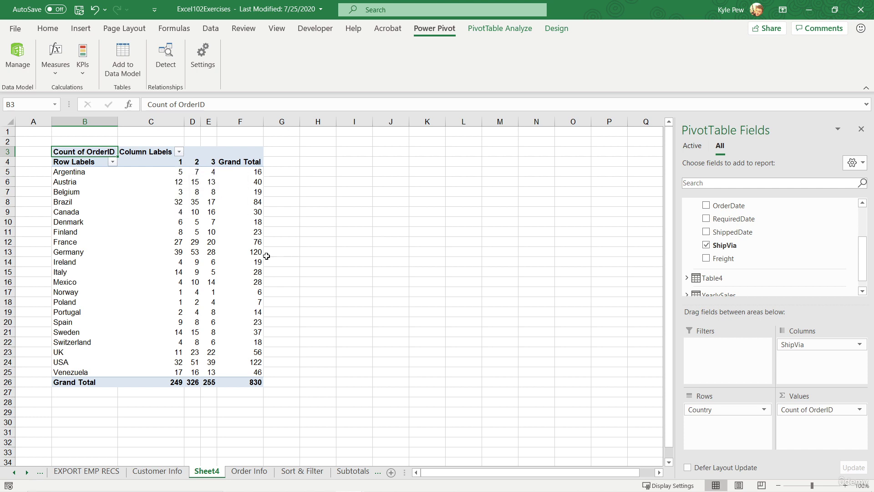
mouse_move(259, 257)
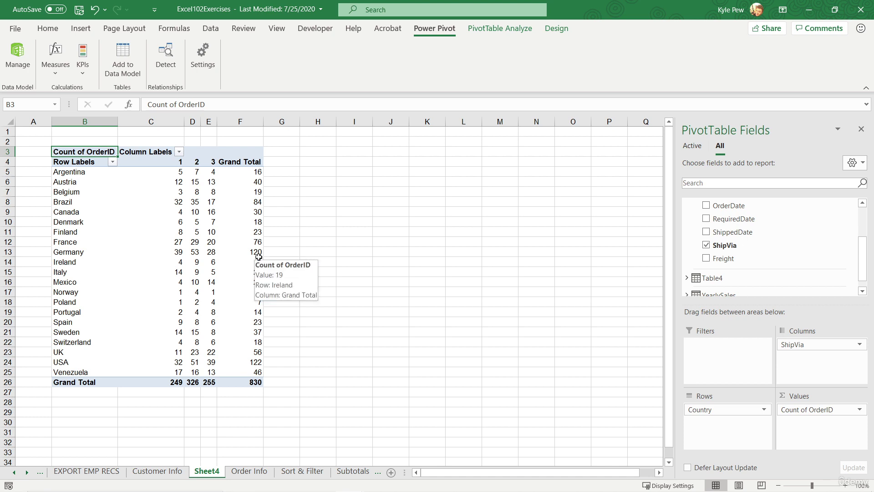